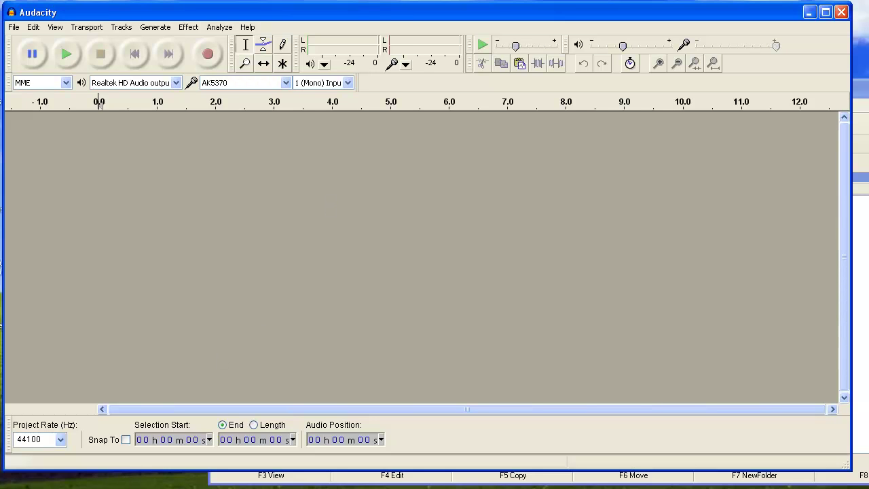
Step: Switch to Total Commander and examine the audio files inside the ly_data folder and the ly.aup project file
{"action": "key", "text": "alt+Tab"}
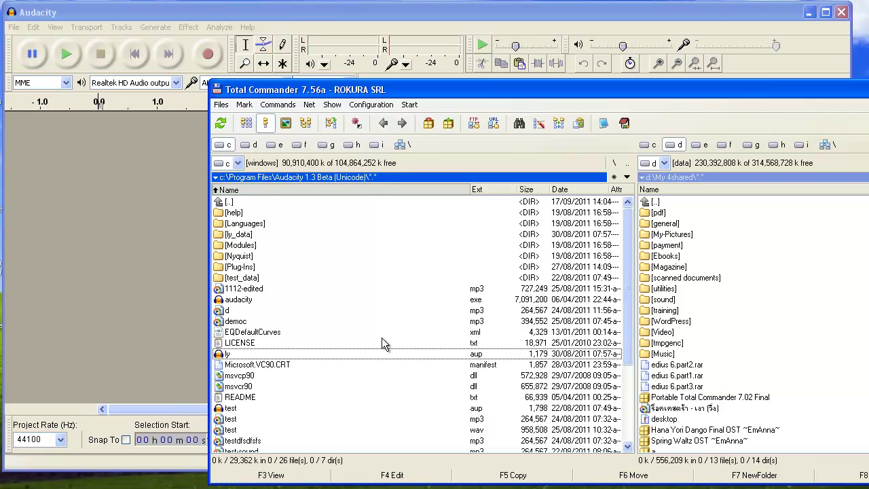
{"action": "double_click", "coordinate": [260, 235]}
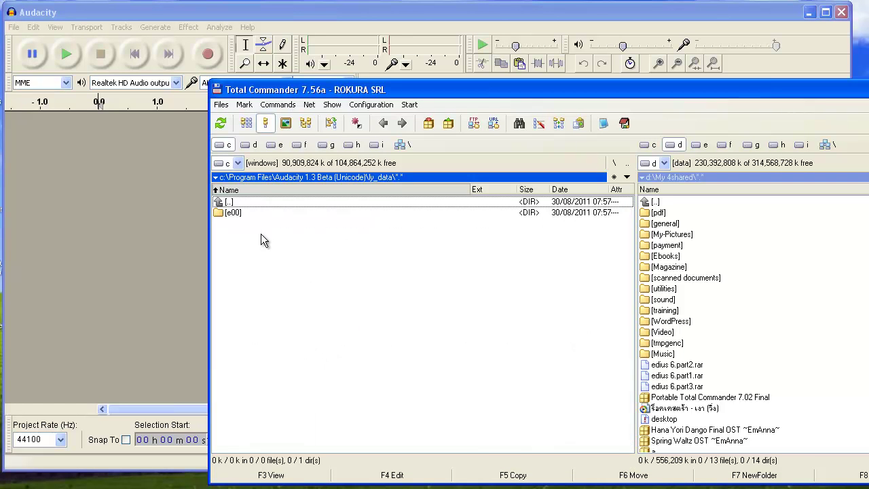
{"action": "double_click", "coordinate": [257, 213]}
{"action": "double_click", "coordinate": [257, 214]}
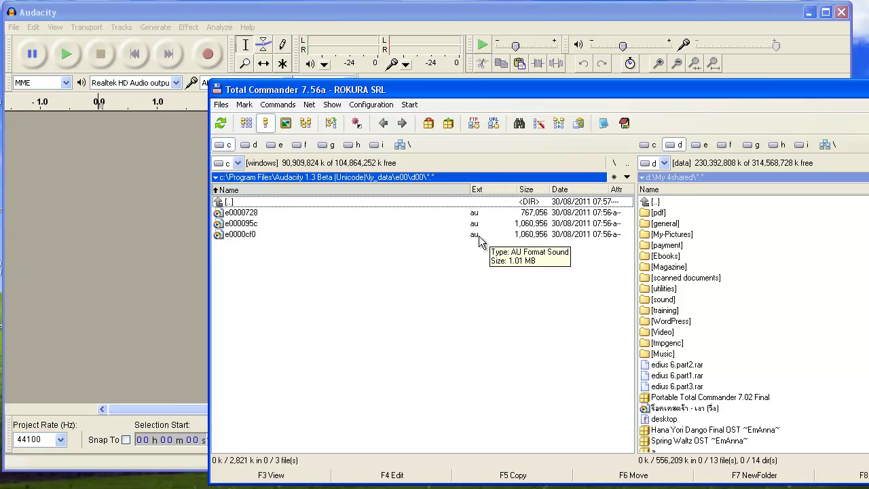
{"action": "double_click", "coordinate": [279, 201]}
{"action": "double_click", "coordinate": [278, 201]}
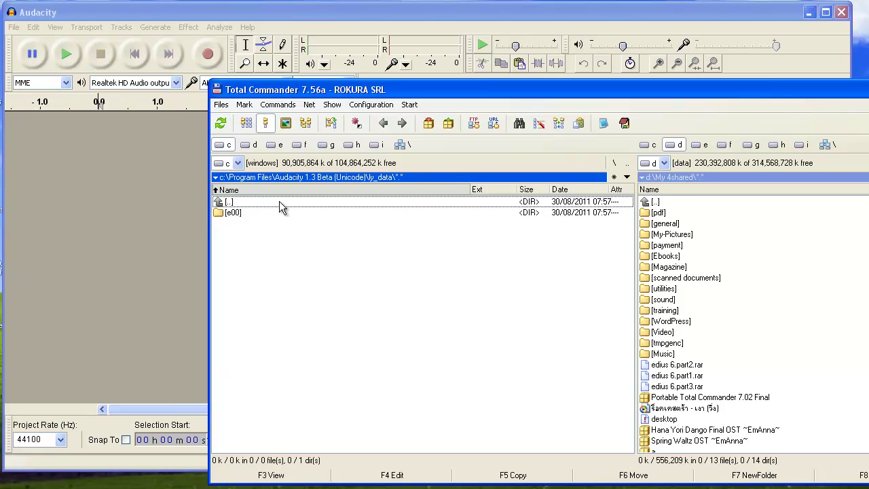
{"action": "double_click", "coordinate": [279, 202]}
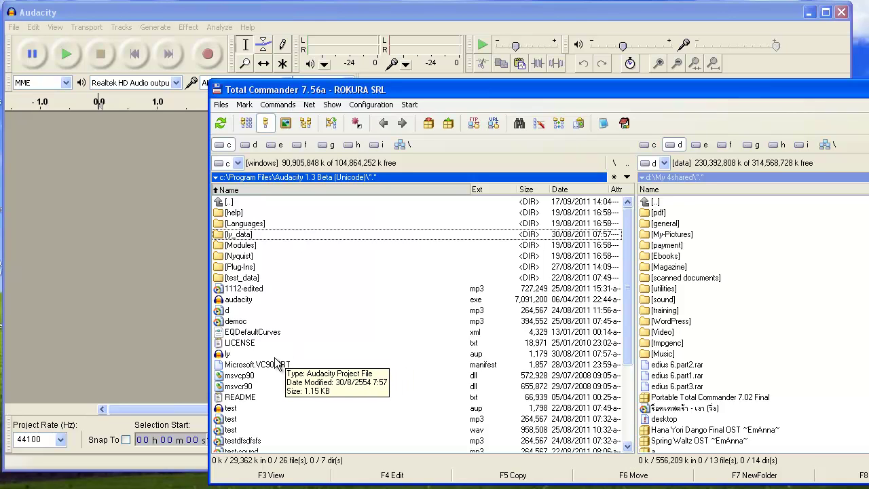
{"action": "left_click", "coordinate": [230, 355]}
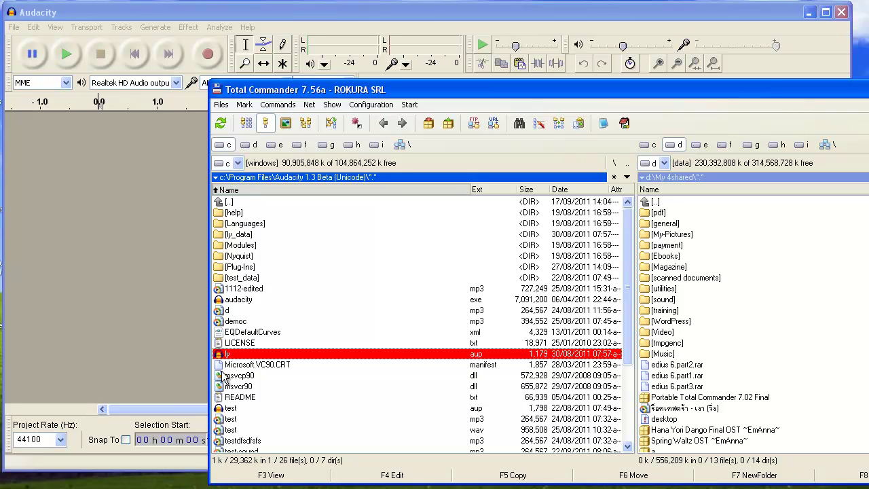
{"action": "right_click", "coordinate": [241, 357]}
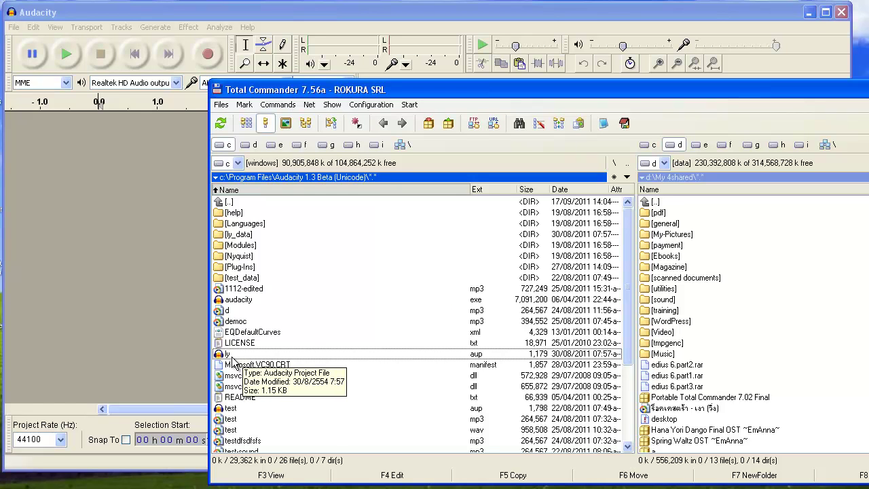
Step: Import all three .au files from ly_data\e00\d00 into Audacity, making a copy of each file before editing
{"action": "double_click", "coordinate": [249, 235]}
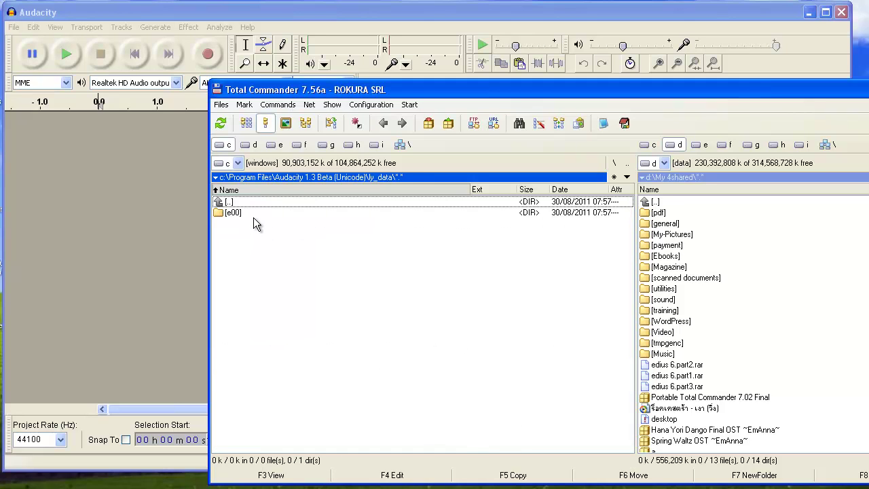
{"action": "double_click", "coordinate": [254, 214]}
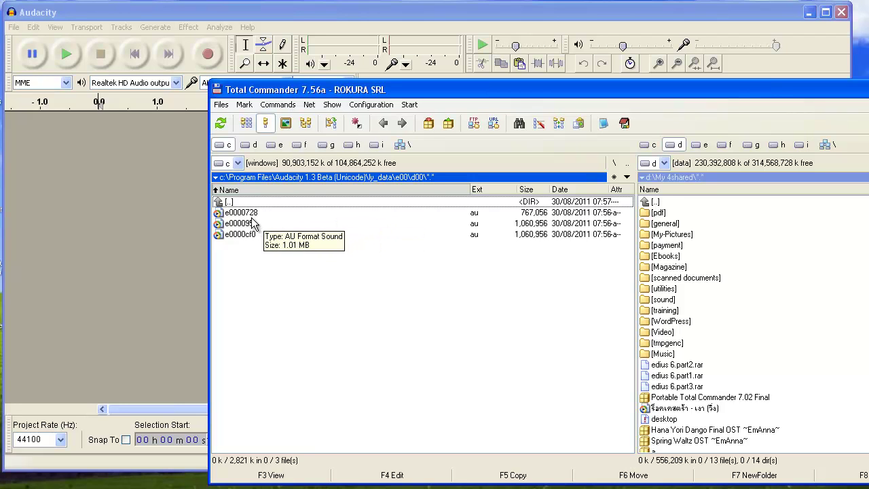
{"action": "key", "text": "ctrl+a"}
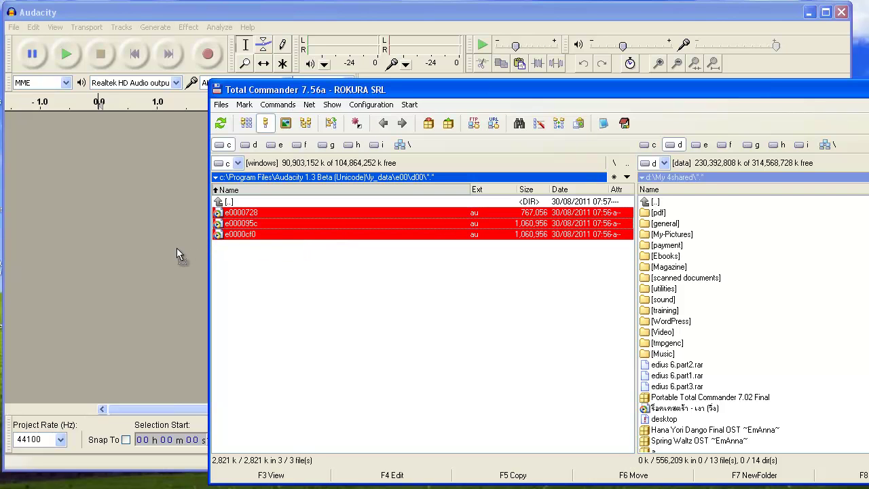
{"action": "left_click_drag", "start_coordinate": [177, 255], "coordinate": [167, 253]}
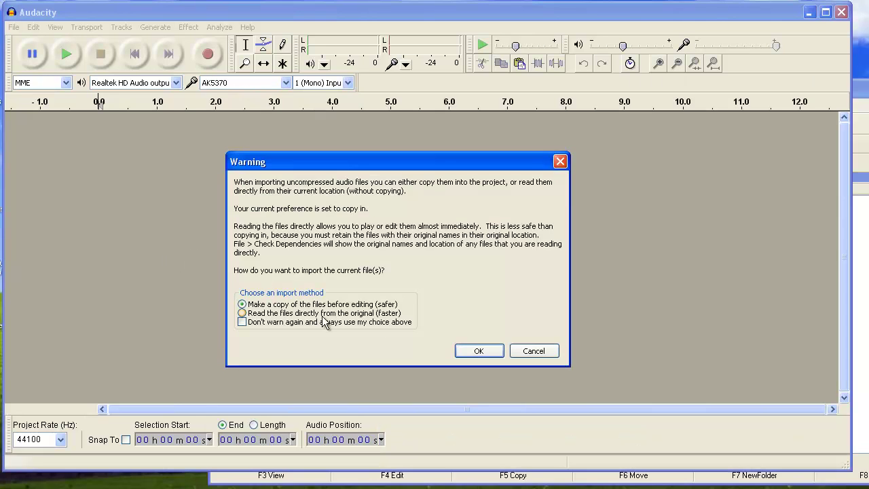
{"action": "left_click", "coordinate": [473, 352]}
{"action": "left_click", "coordinate": [473, 352]}
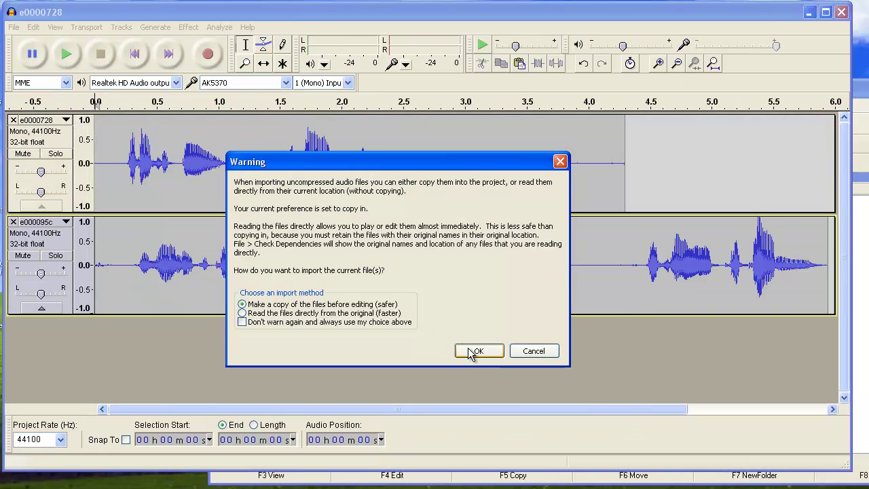
{"action": "left_click", "coordinate": [473, 351]}
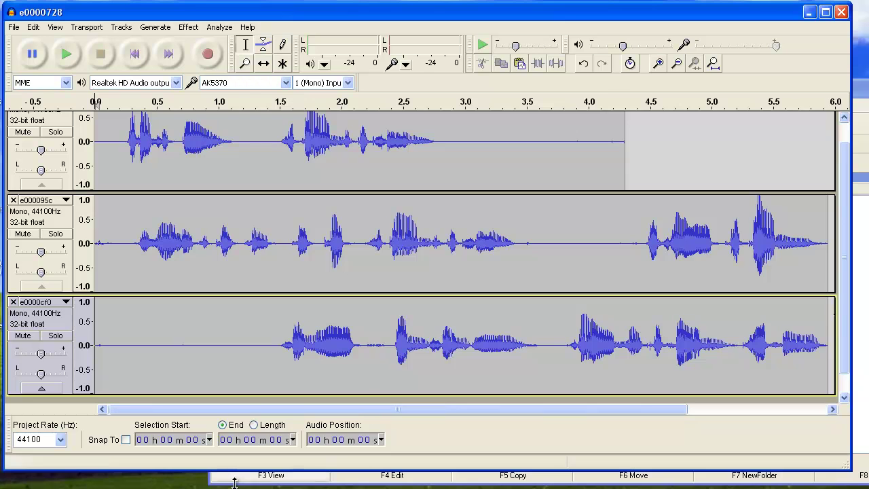
Step: Compare the source .au files in Total Commander with the tracks imported into Audacity
{"action": "left_click", "coordinate": [328, 472]}
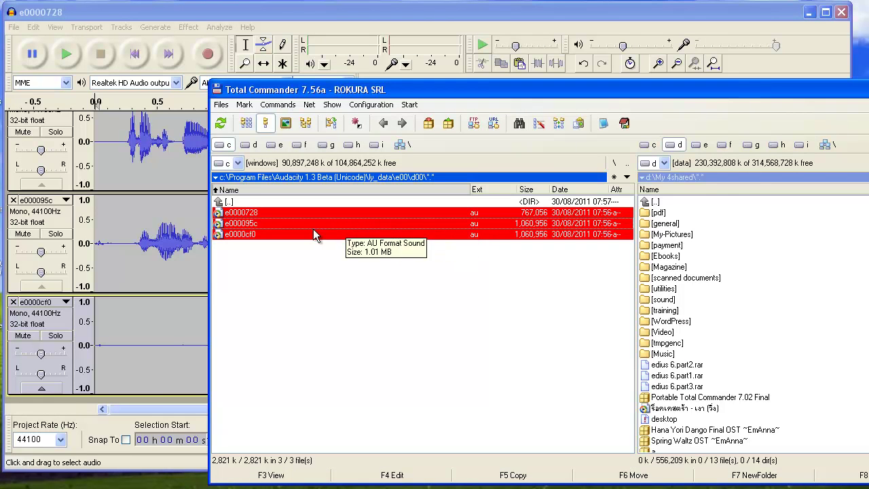
{"action": "left_click", "coordinate": [188, 230]}
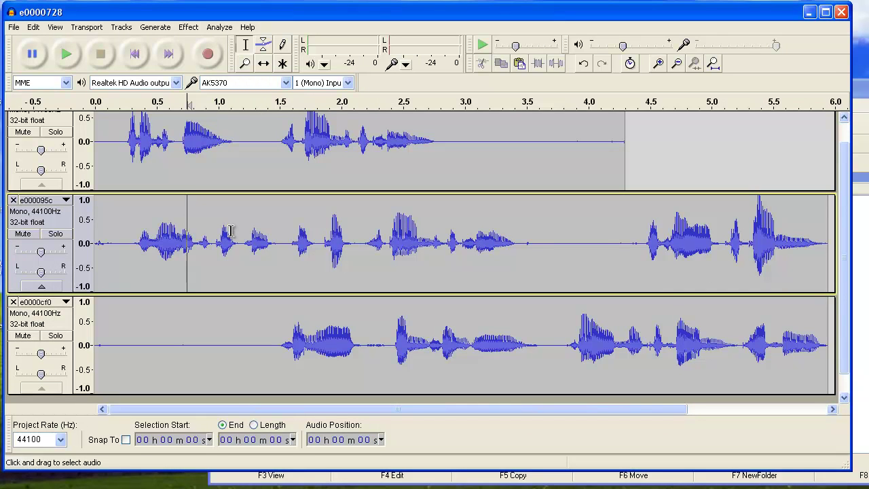
{"action": "left_click", "coordinate": [280, 165]}
{"action": "left_click", "coordinate": [204, 165]}
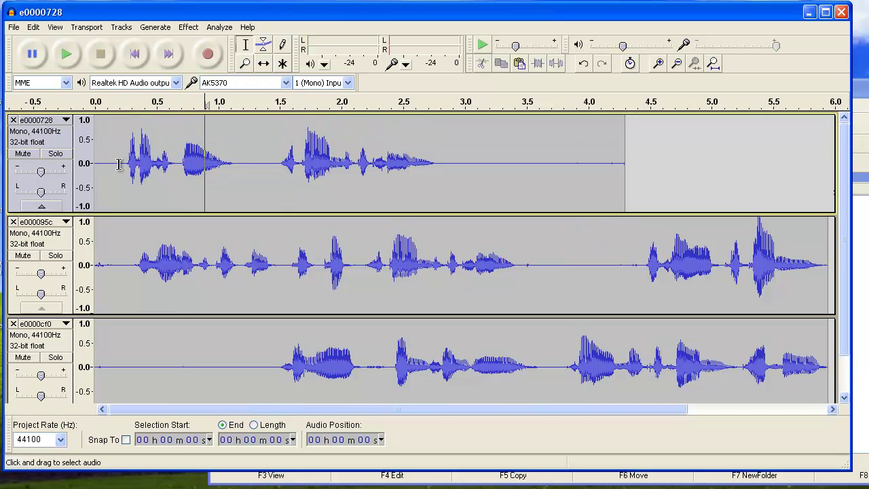
Step: Solo the e0000728 track and listen to it from about 0.25 s
{"action": "left_click", "coordinate": [60, 155]}
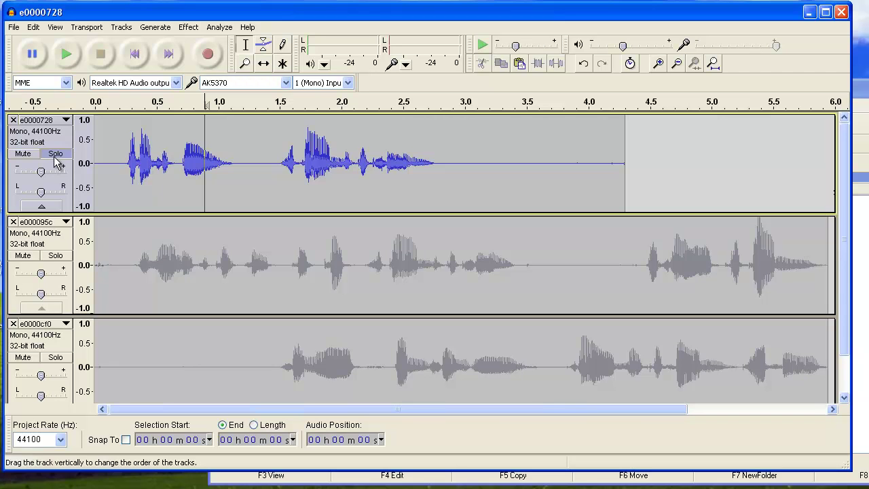
{"action": "left_click", "coordinate": [126, 168]}
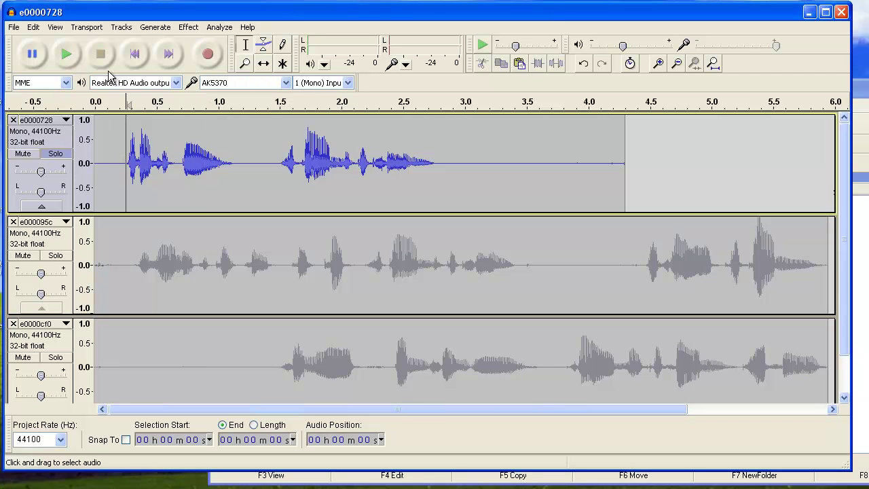
{"action": "left_click", "coordinate": [77, 63]}
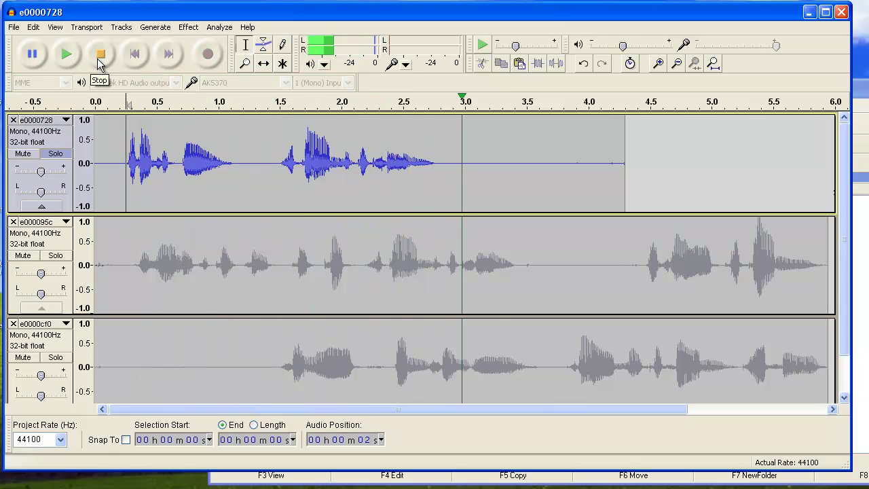
{"action": "left_click", "coordinate": [99, 57]}
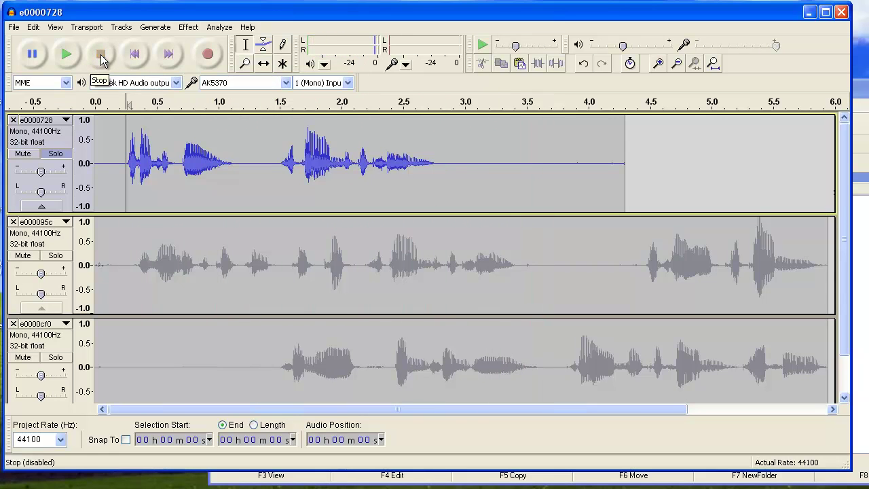
Step: Move the solo from the e0000728 track to the e0000cf0 track and listen to part of it
{"action": "left_click", "coordinate": [103, 158]}
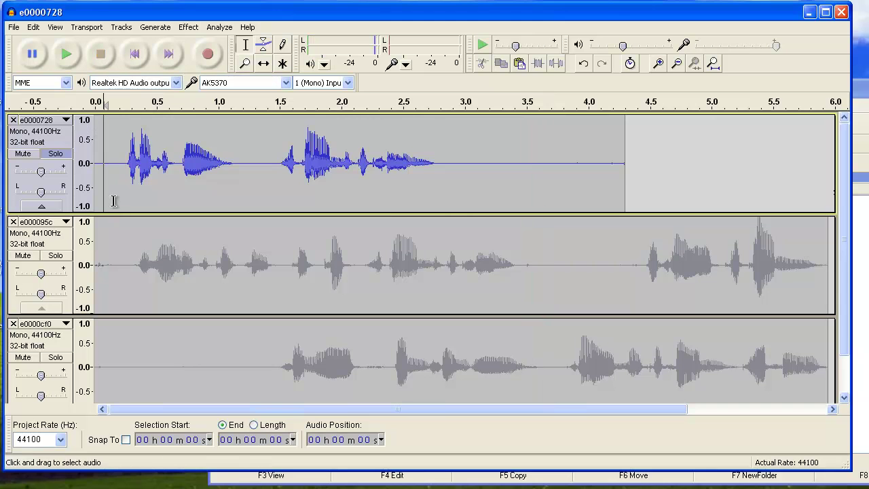
{"action": "left_click", "coordinate": [131, 266]}
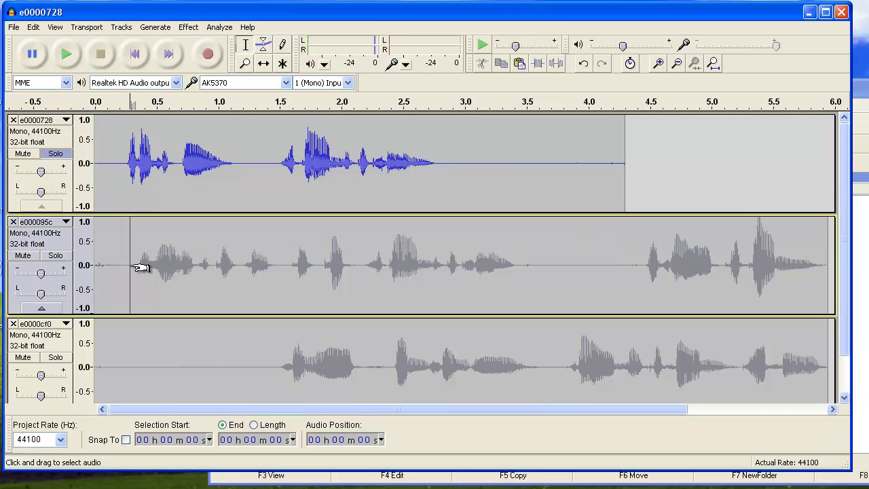
{"action": "left_click", "coordinate": [199, 372]}
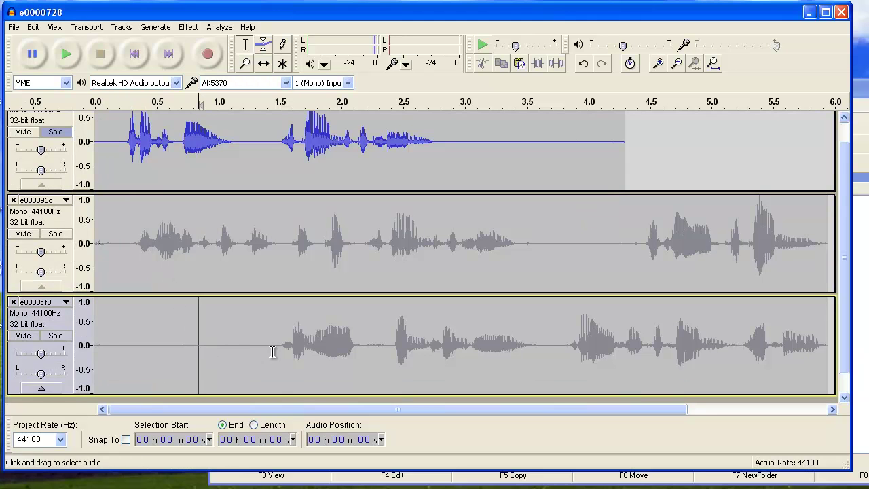
{"action": "left_click", "coordinate": [55, 132]}
{"action": "left_click", "coordinate": [55, 335]}
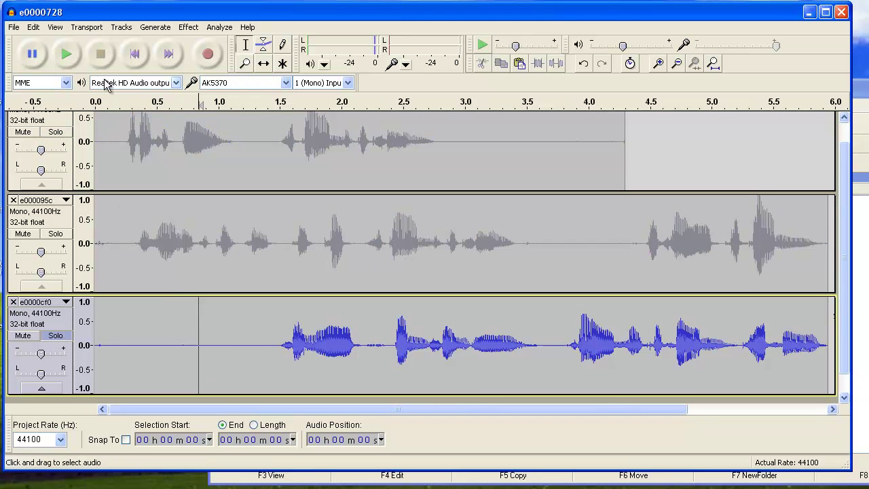
{"action": "left_click", "coordinate": [75, 58]}
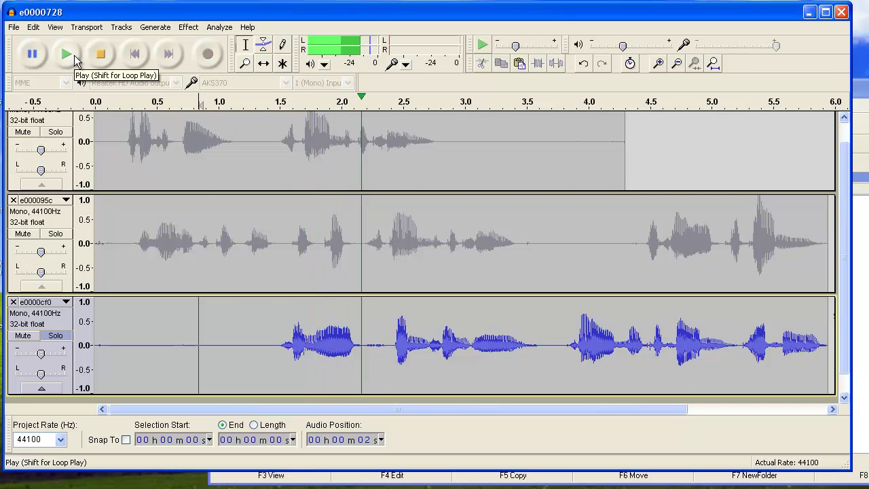
{"action": "left_click", "coordinate": [101, 54]}
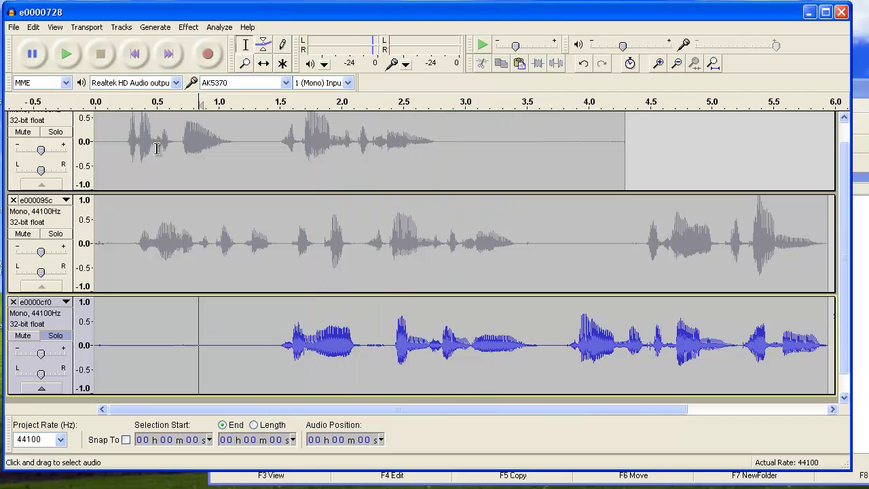
{"action": "left_click_drag", "start_coordinate": [290, 340], "coordinate": [438, 342]}
{"action": "left_click", "coordinate": [375, 343]}
{"action": "left_click", "coordinate": [266, 241]}
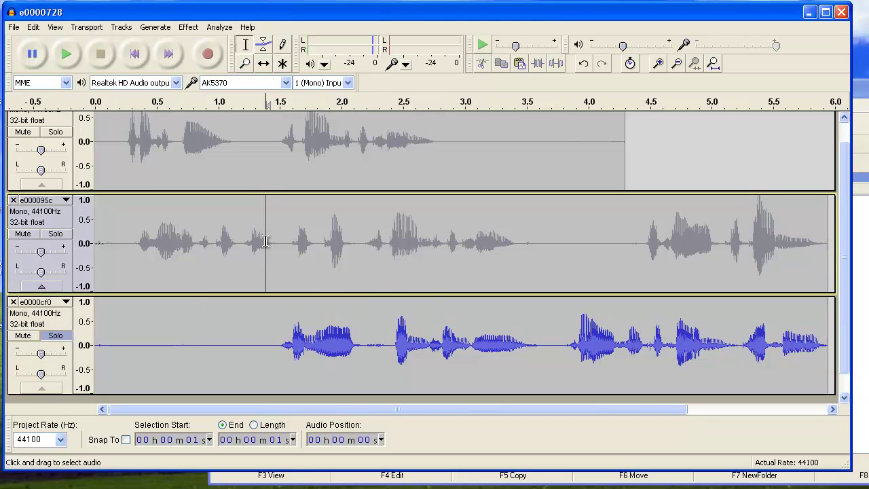
{"action": "left_click", "coordinate": [243, 151]}
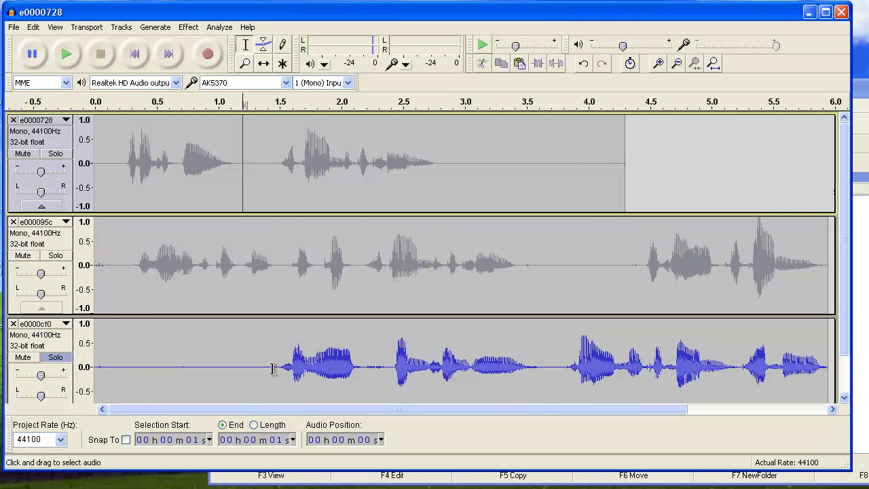
{"action": "mouse_move", "coordinate": [250, 407]}
{"action": "left_mouse_down"}
{"action": "mouse_move", "coordinate": [321, 409]}
{"action": "mouse_move", "coordinate": [240, 402]}
{"action": "left_mouse_up"}
{"action": "left_click", "coordinate": [221, 366]}
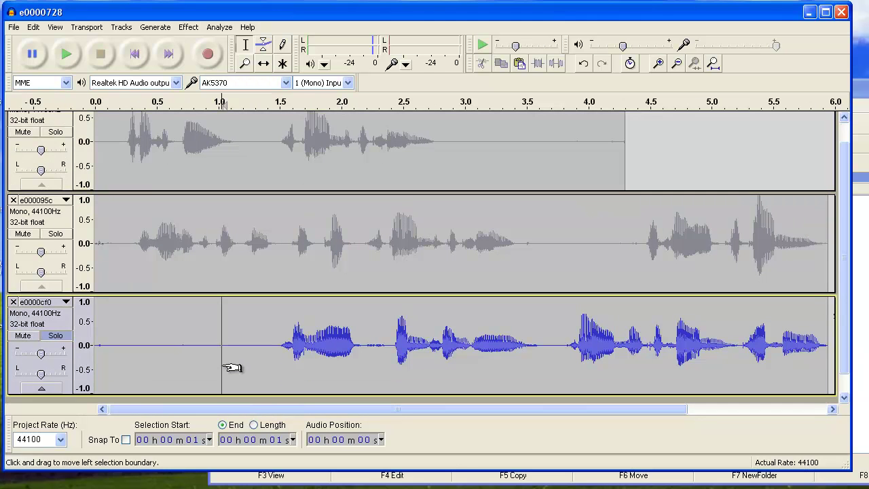
{"action": "left_click", "coordinate": [236, 245]}
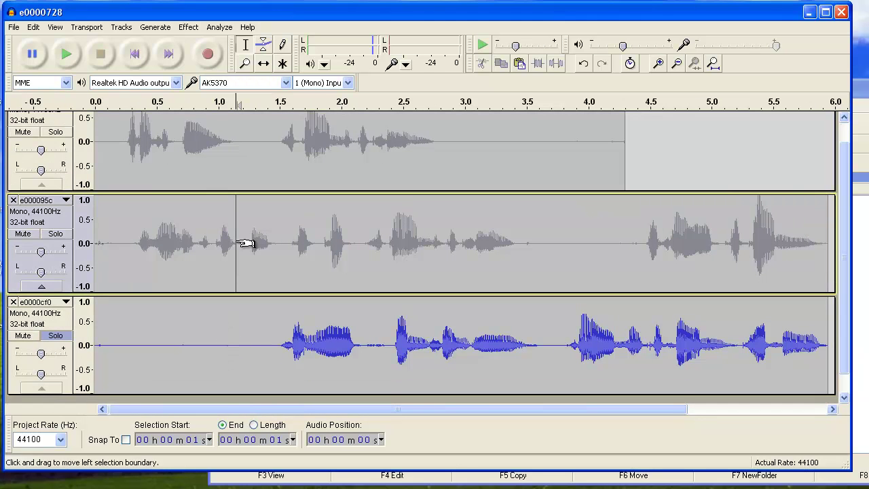
{"action": "left_click", "coordinate": [203, 144]}
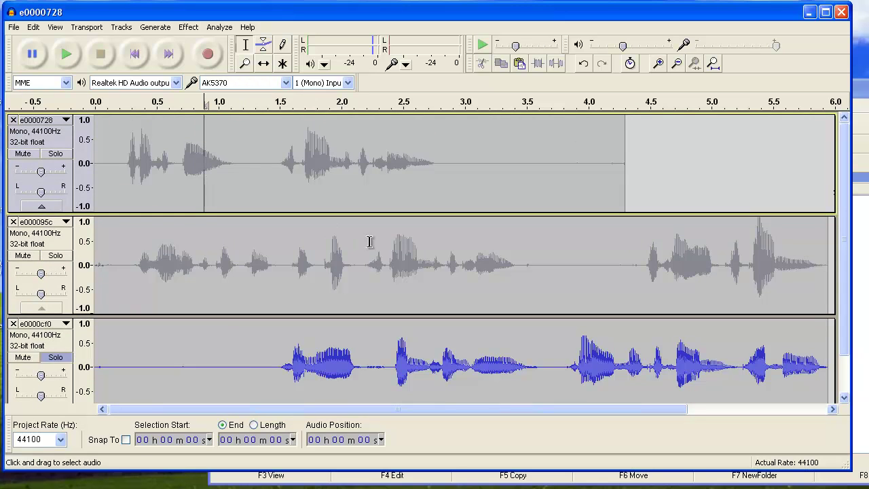
Step: Turn off solo on the e0000cf0 track and cut all of the audio from the e000095c track
{"action": "left_click", "coordinate": [56, 357]}
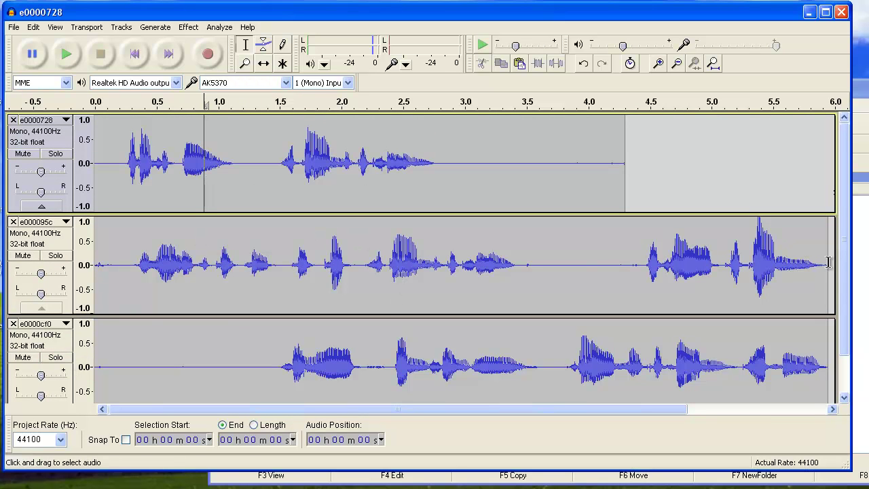
{"action": "left_click_drag", "start_coordinate": [828, 262], "coordinate": [95, 261]}
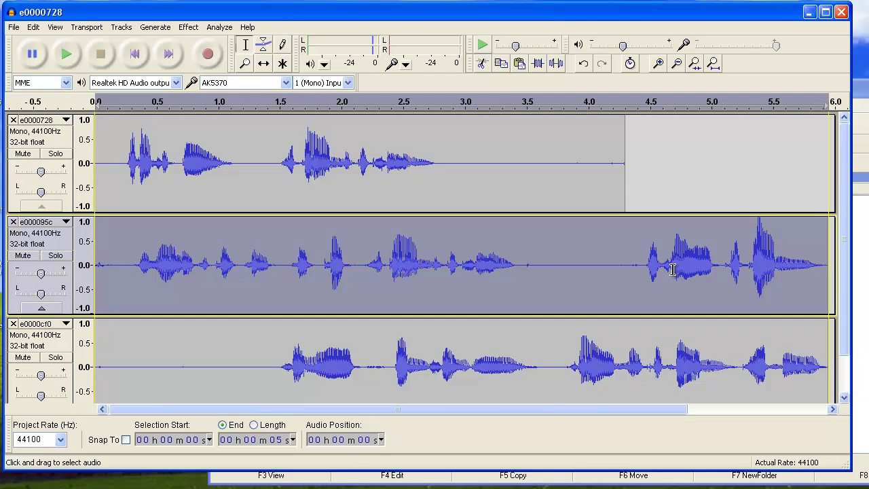
{"action": "left_click", "coordinate": [481, 64]}
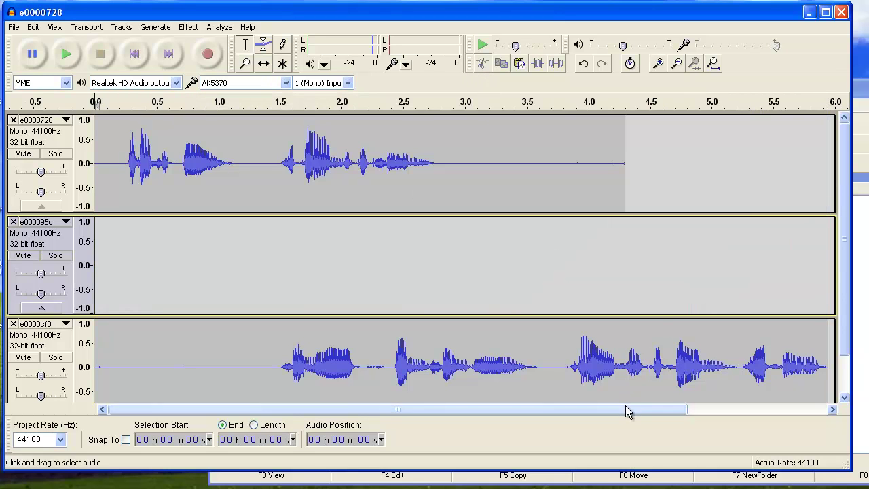
Step: Paste the cut audio into the e0000cf0 track at about 6.1 s, past its existing audio, and remove the emptied e000095c track
{"action": "left_click", "coordinate": [398, 373]}
{"action": "left_click_drag", "start_coordinate": [438, 409], "coordinate": [577, 412]}
{"action": "left_click", "coordinate": [661, 345]}
{"action": "left_click", "coordinate": [706, 343]}
{"action": "left_click", "coordinate": [670, 339]}
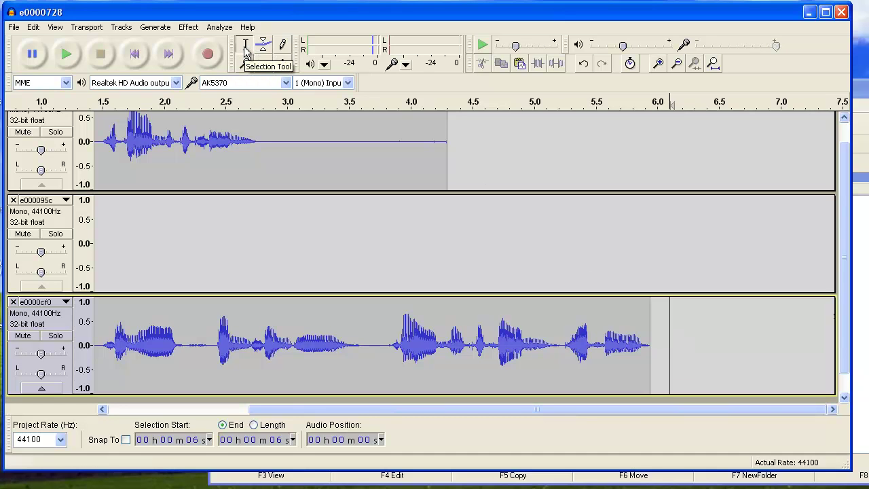
{"action": "left_click", "coordinate": [675, 345]}
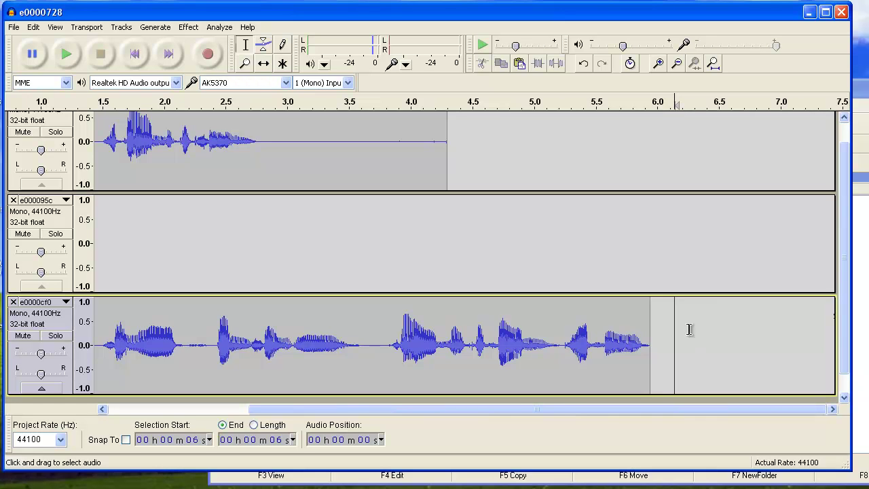
{"action": "left_click", "coordinate": [520, 65]}
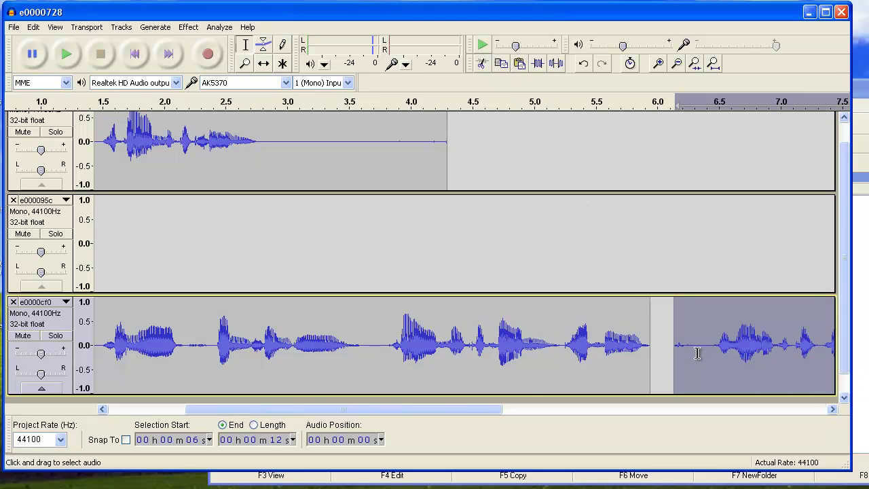
{"action": "left_click_drag", "start_coordinate": [467, 408], "coordinate": [742, 422]}
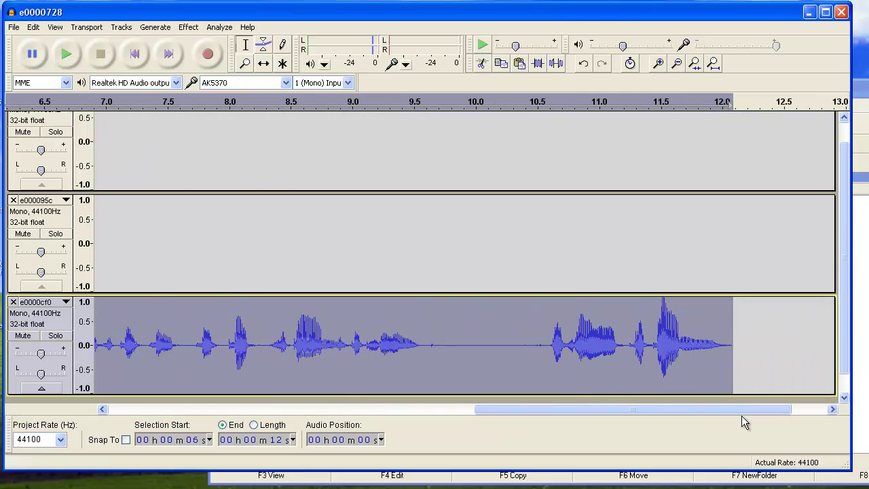
{"action": "left_click", "coordinate": [13, 200]}
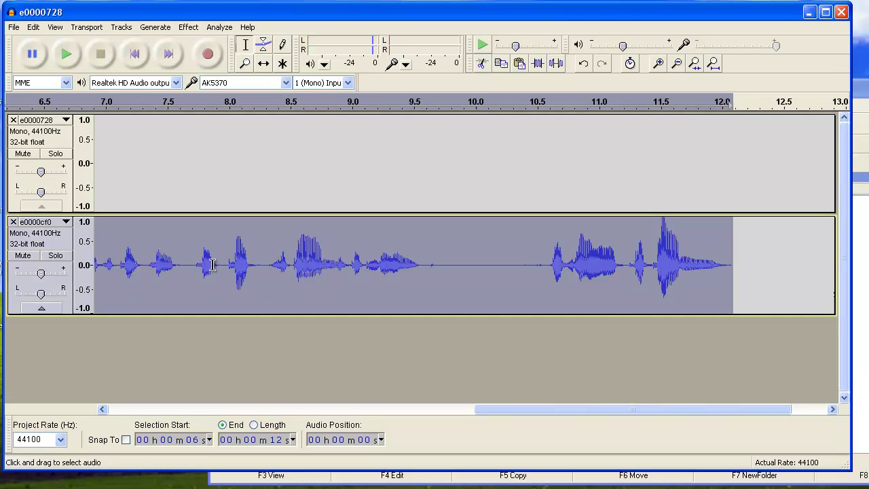
Step: Cut all of the audio from the e0000728 track and remove the emptied track
{"action": "left_click", "coordinate": [288, 170]}
{"action": "left_click_drag", "start_coordinate": [618, 406], "coordinate": [278, 351]}
{"action": "left_click_drag", "start_coordinate": [632, 136], "coordinate": [68, 134]}
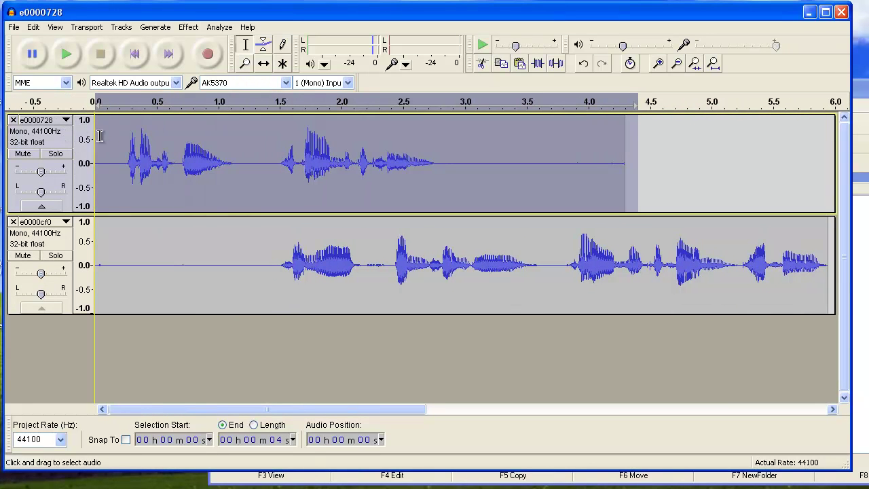
{"action": "left_click", "coordinate": [481, 63]}
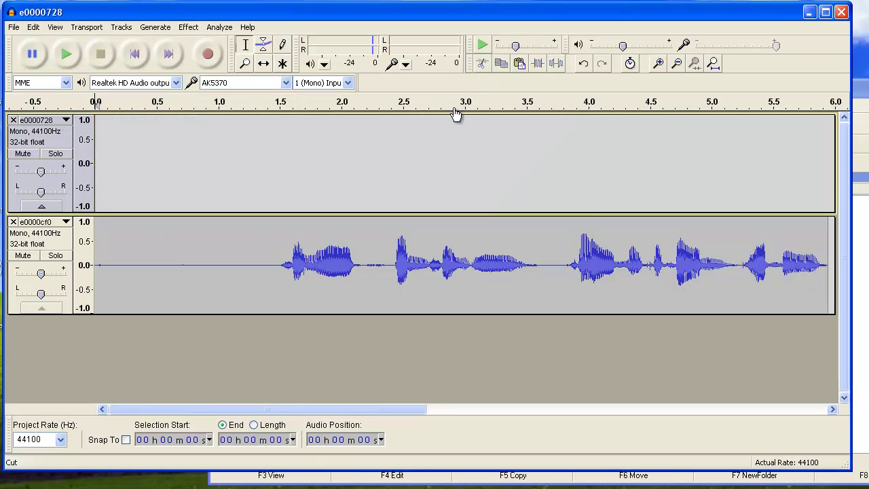
{"action": "left_click", "coordinate": [14, 120]}
Step: Paste the cut audio into the e0000cf0 track at about 12.25 s, just past the end of the second clip
{"action": "left_click_drag", "start_coordinate": [230, 407], "coordinate": [669, 347]}
{"action": "left_click", "coordinate": [671, 129]}
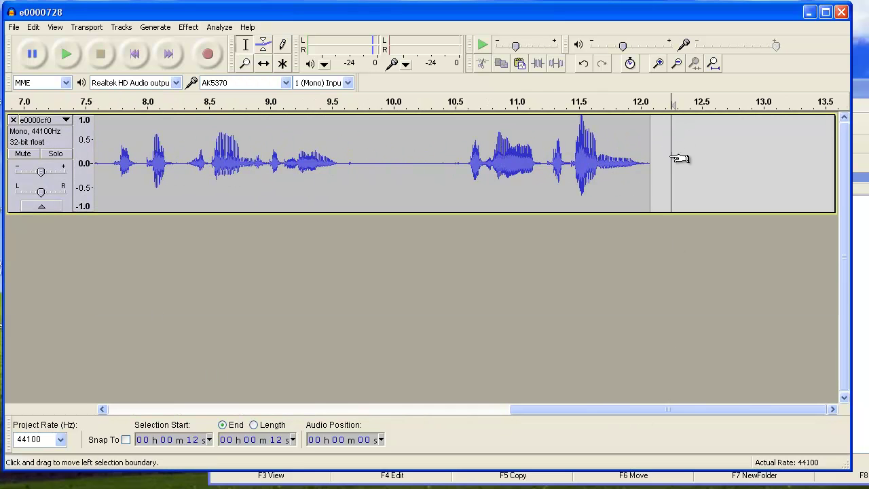
{"action": "left_click", "coordinate": [519, 65]}
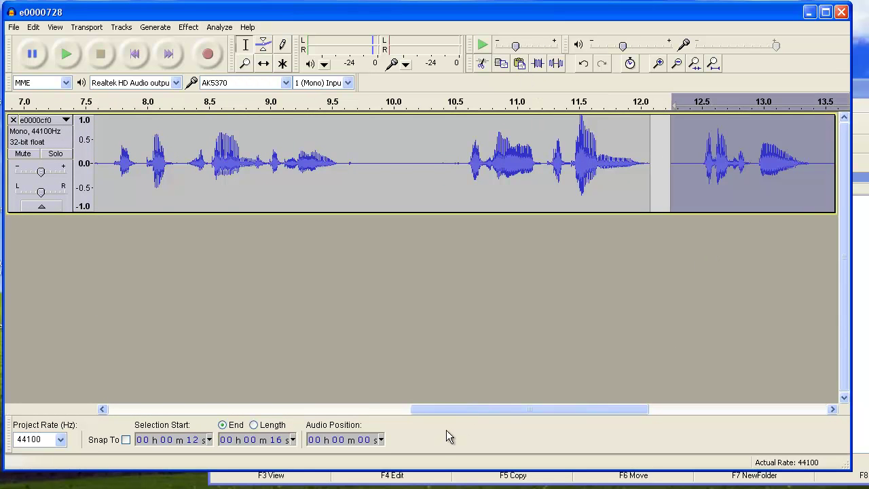
Step: Close both gaps in the e0000cf0 track by time-shifting the second and third clips against the end of the preceding clip
{"action": "left_click_drag", "start_coordinate": [473, 408], "coordinate": [166, 395]}
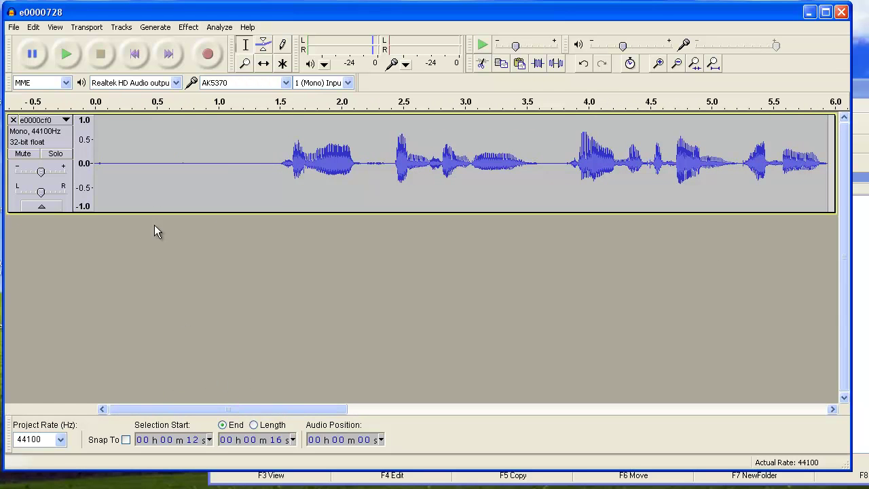
{"action": "left_click_drag", "start_coordinate": [276, 403], "coordinate": [425, 389]}
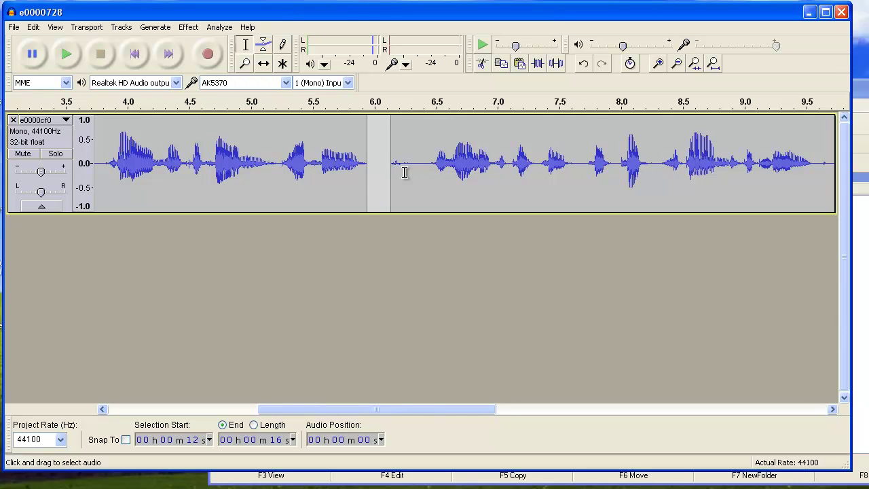
{"action": "left_click", "coordinate": [264, 66]}
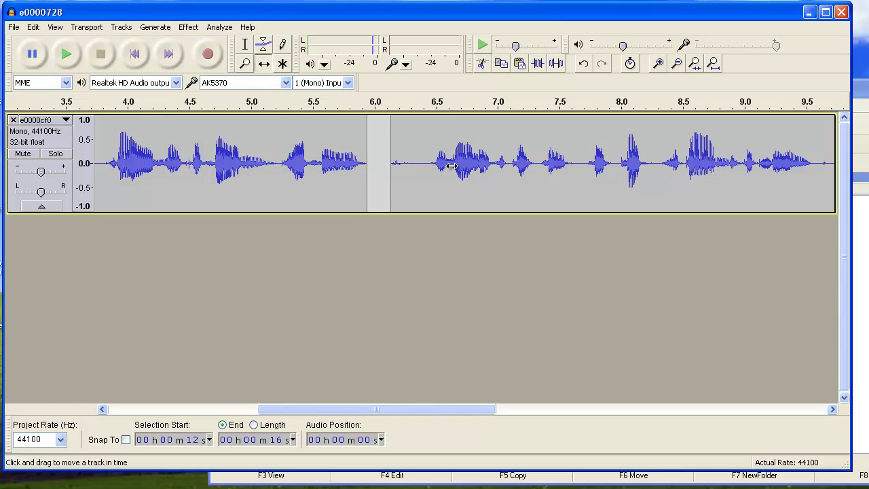
{"action": "left_click_drag", "start_coordinate": [479, 163], "coordinate": [458, 161]}
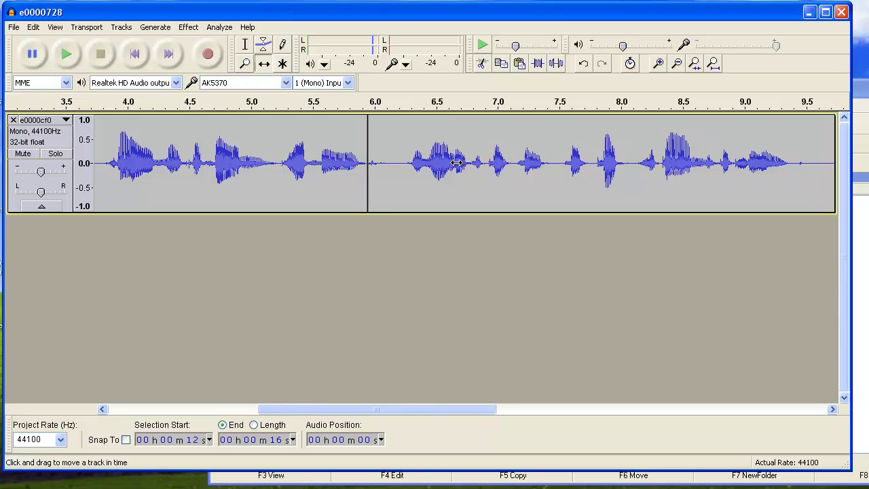
{"action": "left_click_drag", "start_coordinate": [409, 407], "coordinate": [594, 416]}
{"action": "left_click_drag", "start_coordinate": [627, 155], "coordinate": [578, 159]}
Step: Merge the three adjoining clips of the e0000cf0 track at their split lines near 5.9 s and 11.9 s
{"action": "left_click_drag", "start_coordinate": [473, 409], "coordinate": [306, 410]}
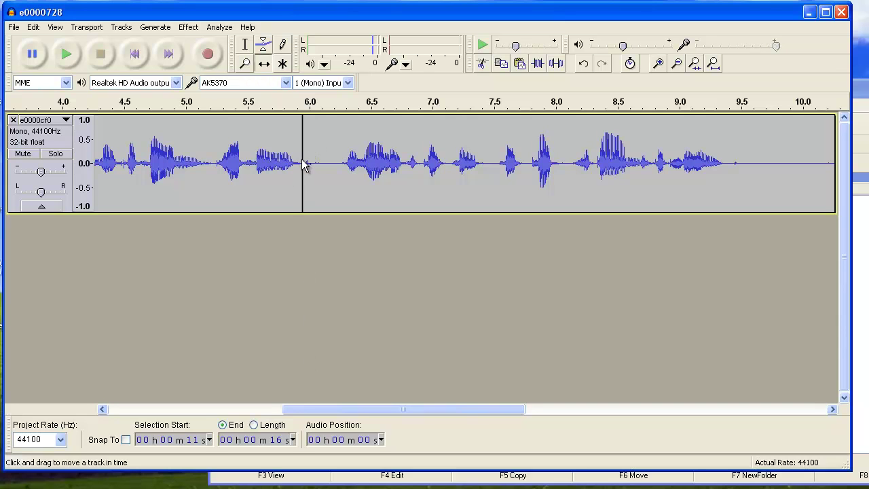
{"action": "left_click", "coordinate": [245, 45]}
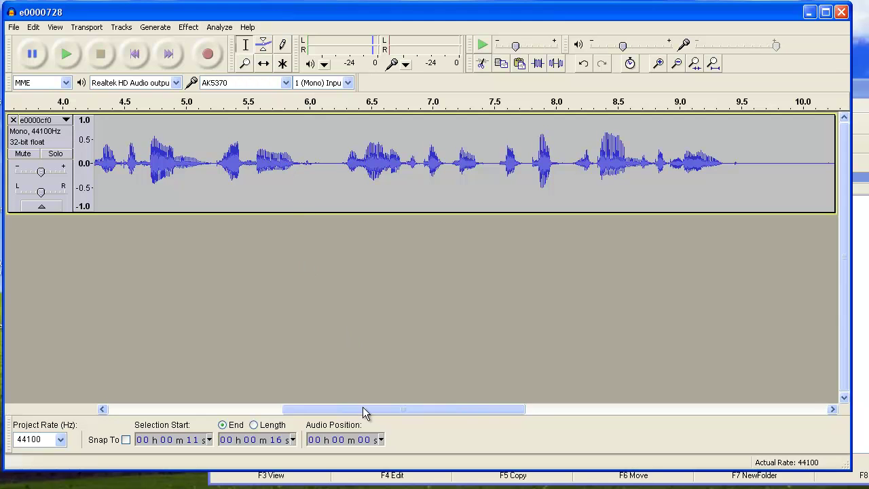
{"action": "left_click_drag", "start_coordinate": [380, 409], "coordinate": [570, 412]}
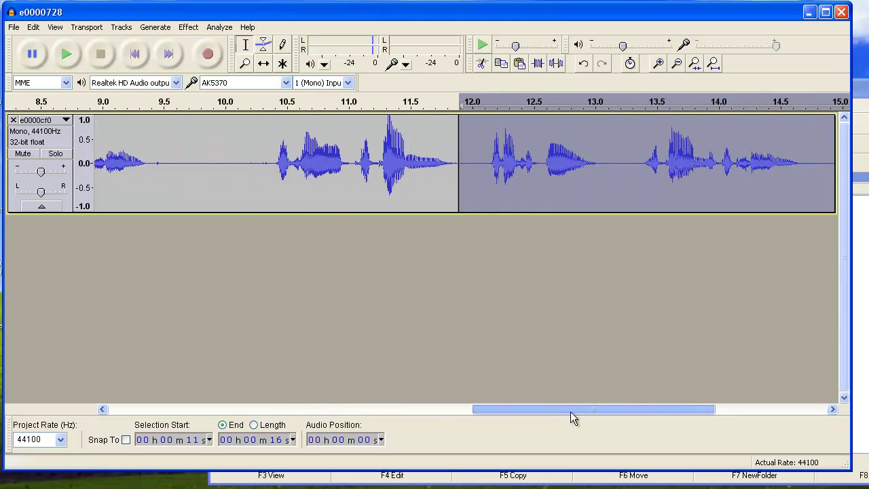
{"action": "left_click", "coordinate": [469, 160]}
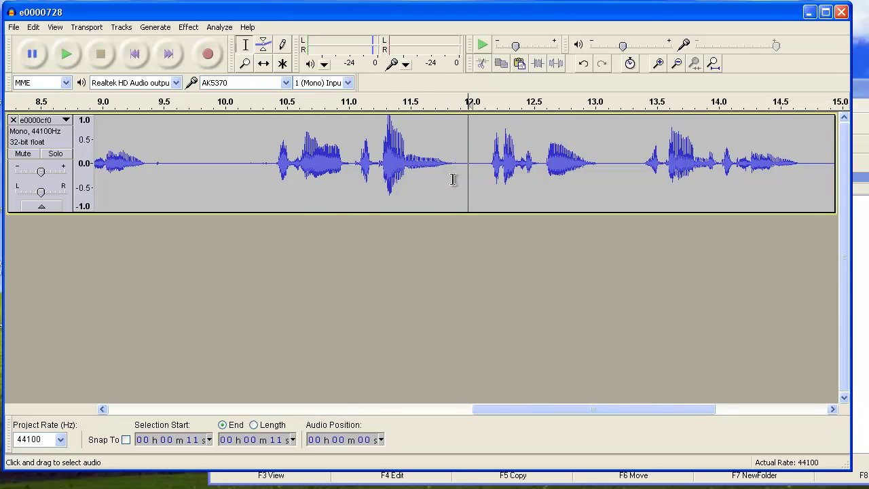
{"action": "left_click_drag", "start_coordinate": [450, 161], "coordinate": [484, 168]}
{"action": "left_click", "coordinate": [489, 170]}
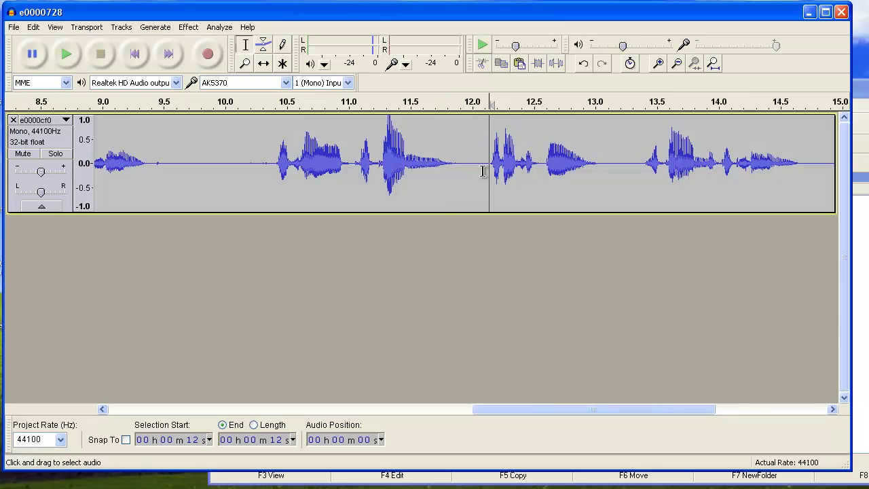
Step: Listen to the joined e0000cf0 track from about 1.5 s and fit the whole project in view
{"action": "left_click_drag", "start_coordinate": [501, 410], "coordinate": [139, 389]}
{"action": "left_click", "coordinate": [276, 159]}
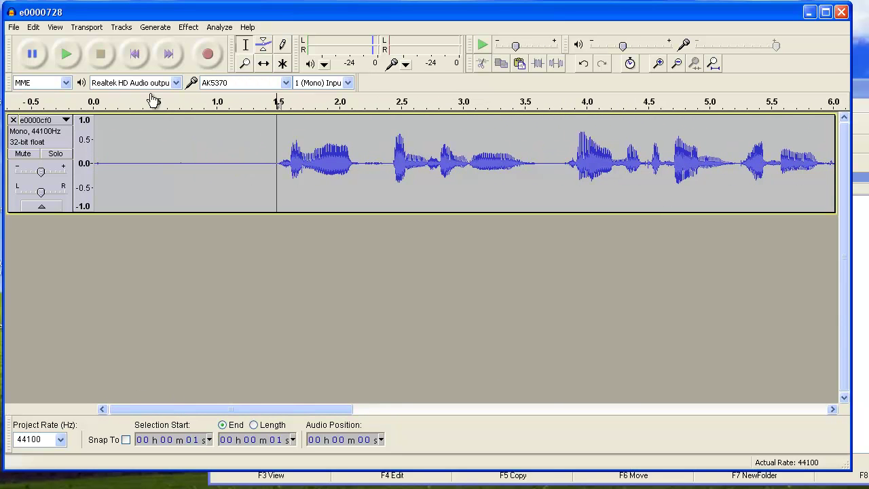
{"action": "left_click", "coordinate": [67, 56]}
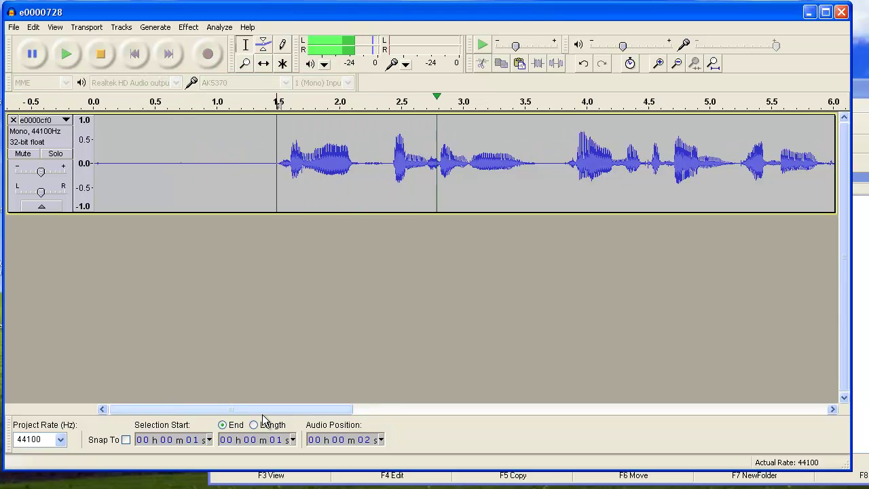
{"action": "left_click", "coordinate": [712, 63]}
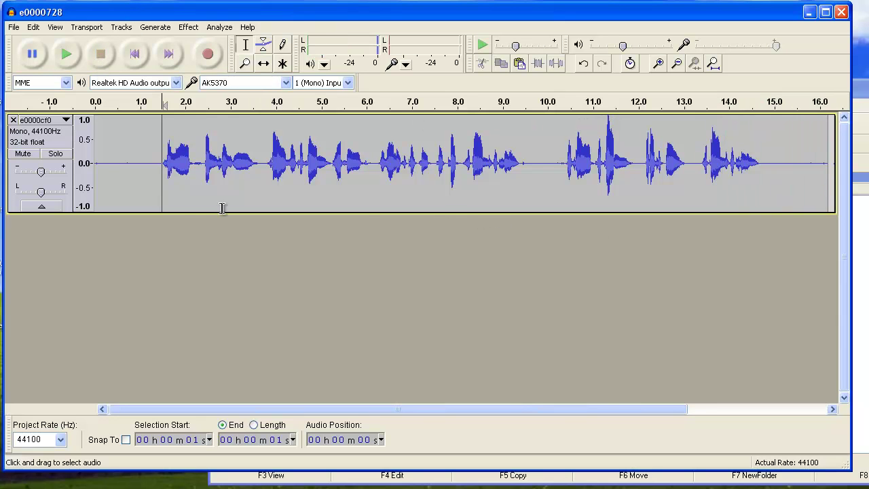
Step: Save the project as new-project in the Audacity 1.3 Beta (Unicode) folder
{"action": "left_click", "coordinate": [14, 27]}
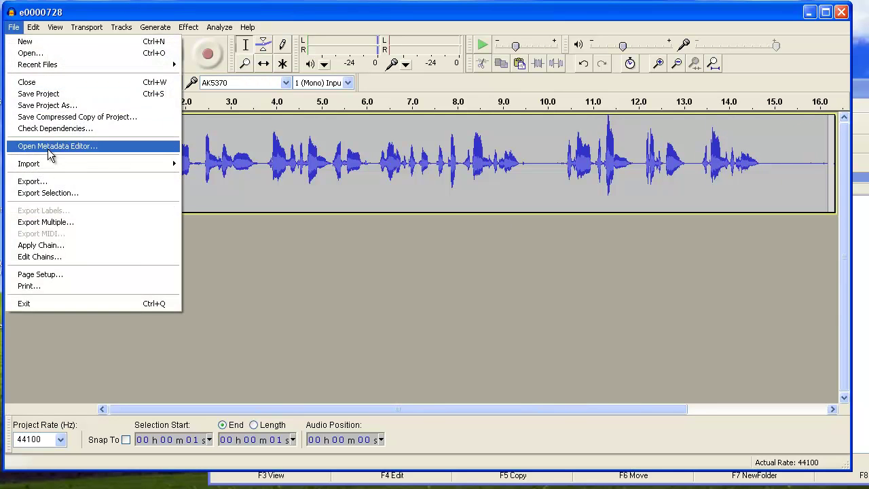
{"action": "left_click", "coordinate": [63, 97]}
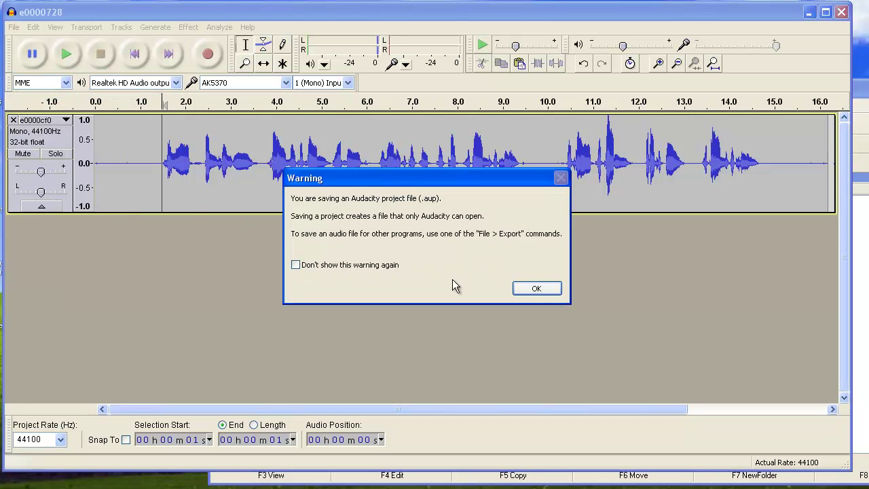
{"action": "left_click", "coordinate": [547, 290]}
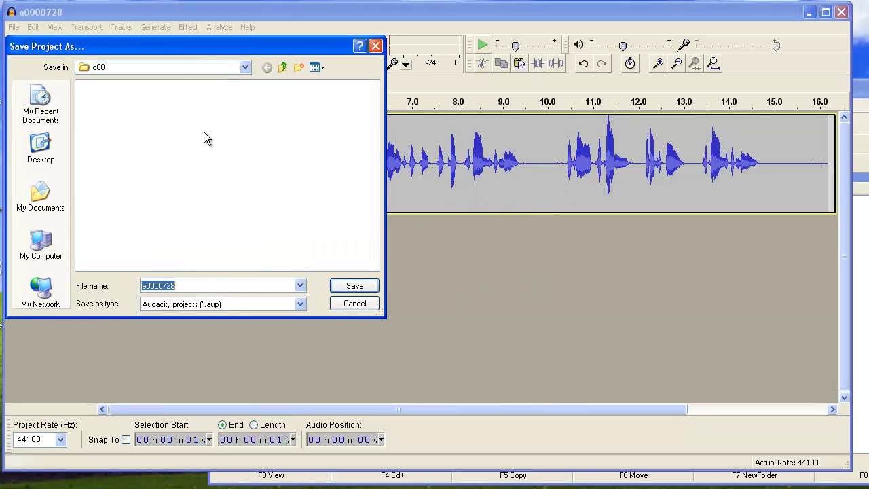
{"action": "left_click", "coordinate": [245, 67]}
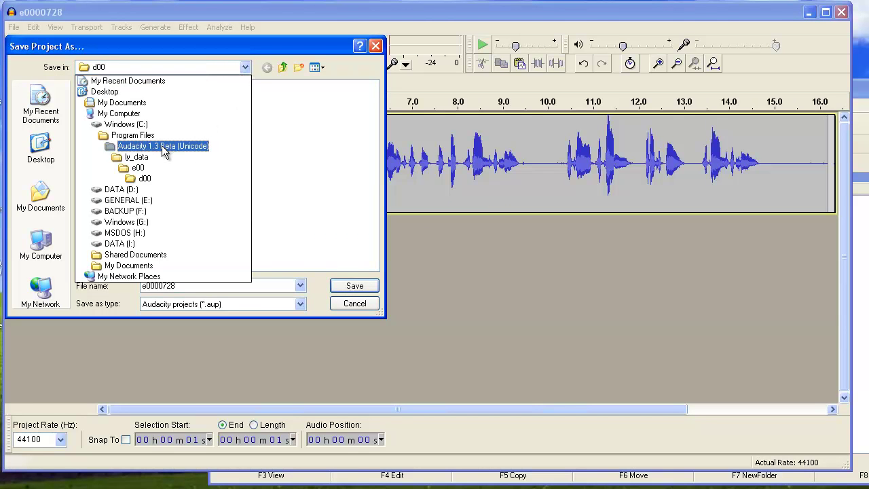
{"action": "left_click", "coordinate": [163, 148]}
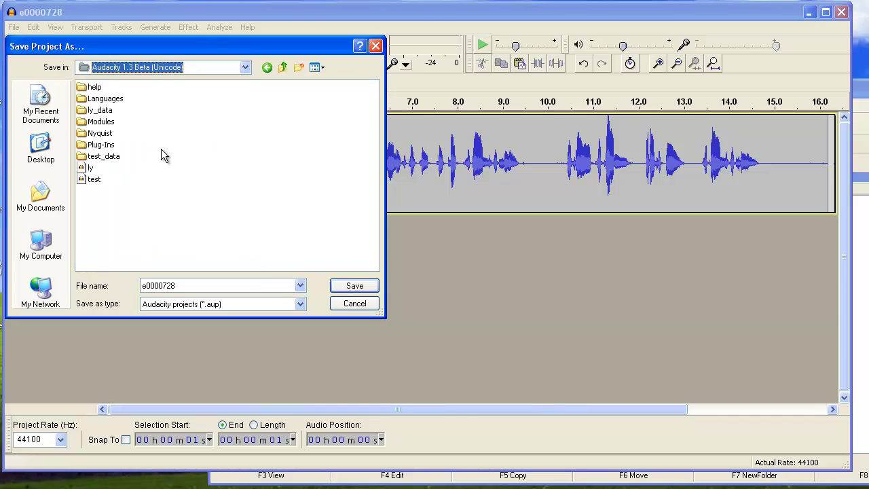
{"action": "double_click", "coordinate": [185, 285]}
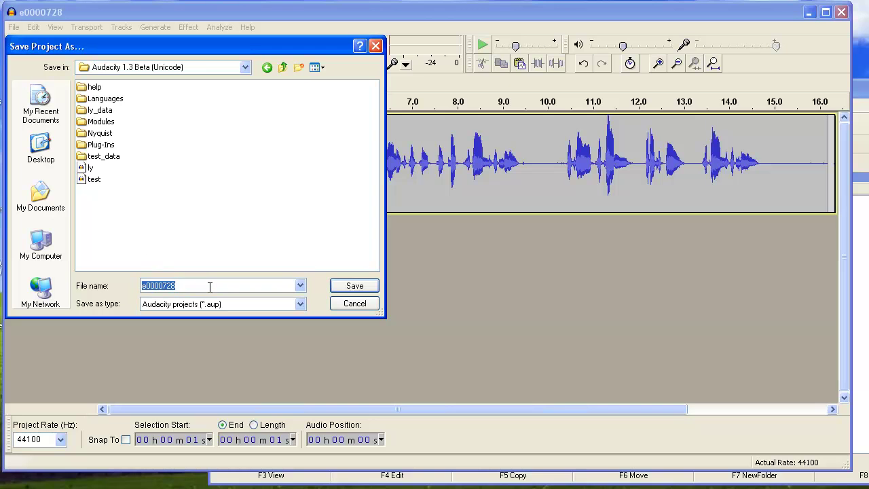
{"action": "type", "text": "new-project"}
{"action": "key", "text": "Return"}
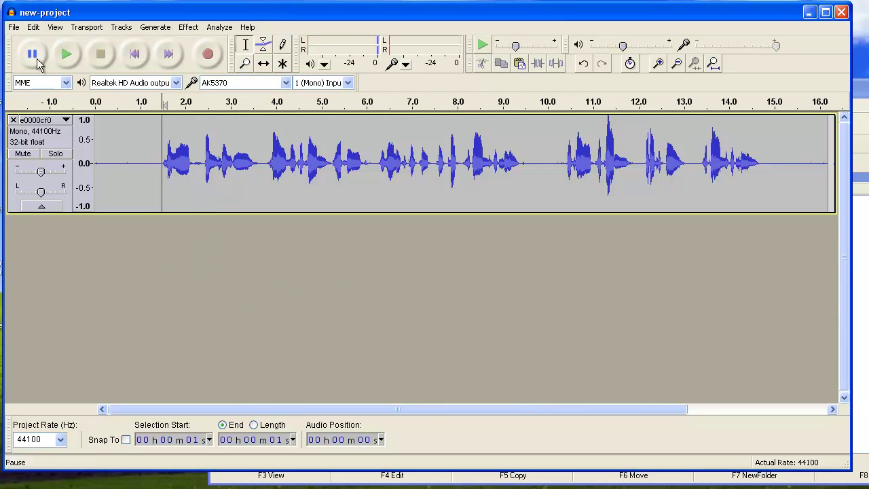
Step: Start exporting the project under the file name new-project with MP3 Files as the format
{"action": "left_click", "coordinate": [13, 27]}
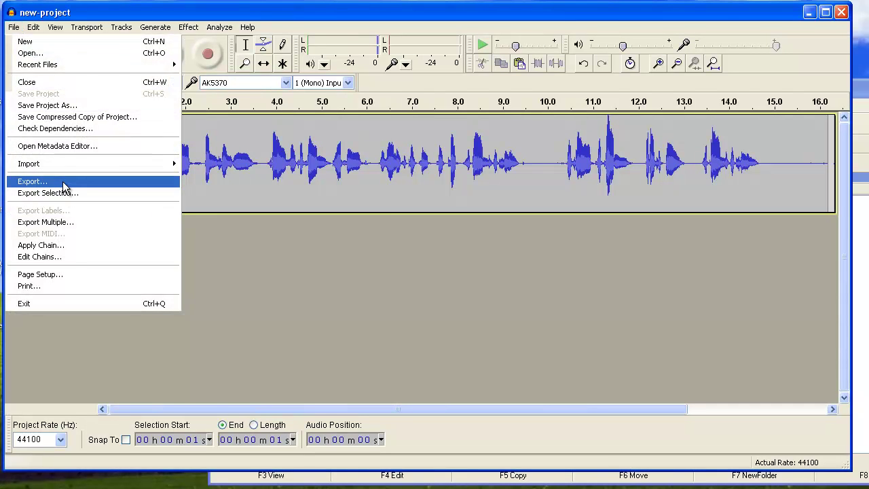
{"action": "left_click", "coordinate": [32, 182]}
{"action": "left_click", "coordinate": [298, 283]}
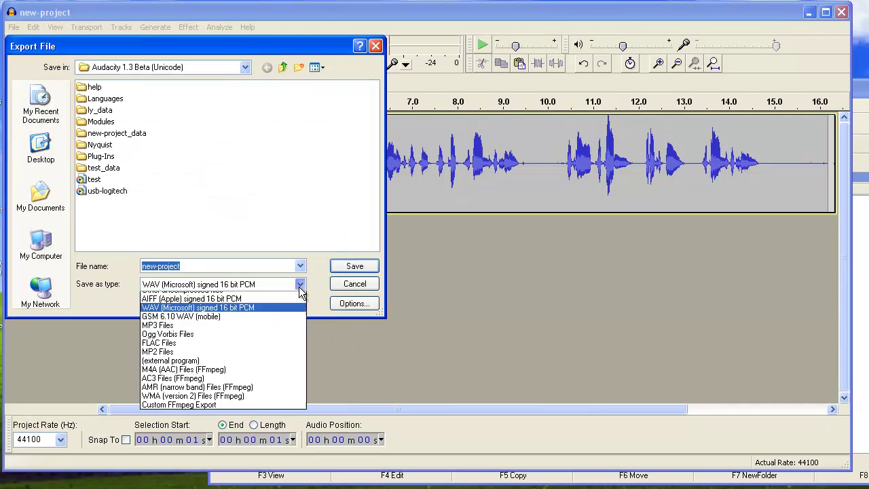
{"action": "left_click", "coordinate": [259, 332]}
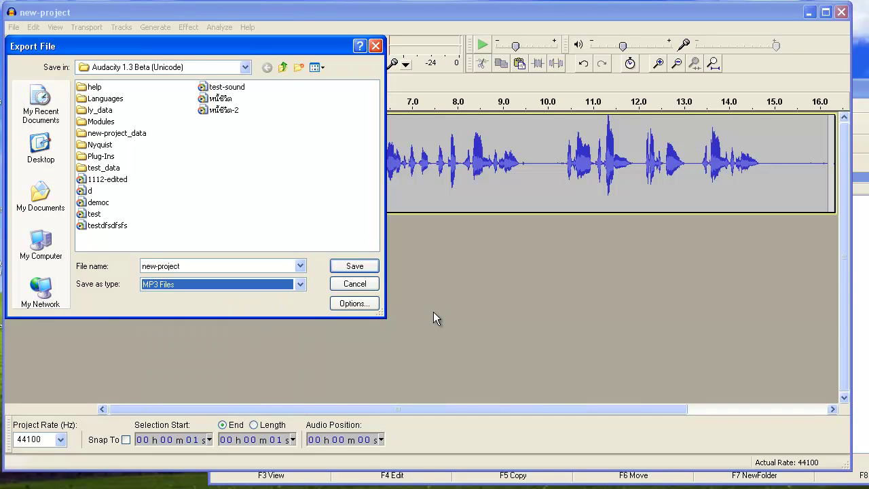